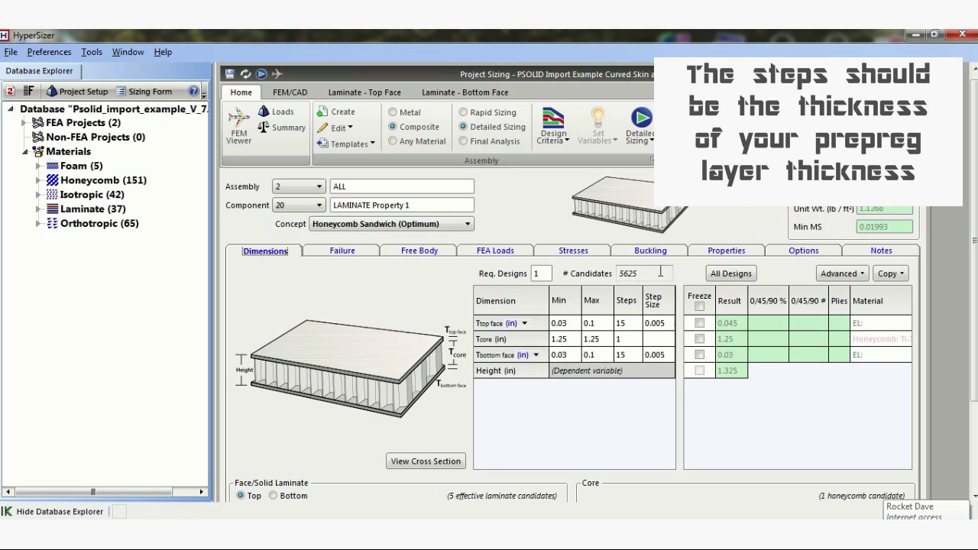
# Step: Bring up the material context menu for the top face sheet's Material cell
pyautogui.click(859, 327)
pyautogui.rightClick(859, 327)
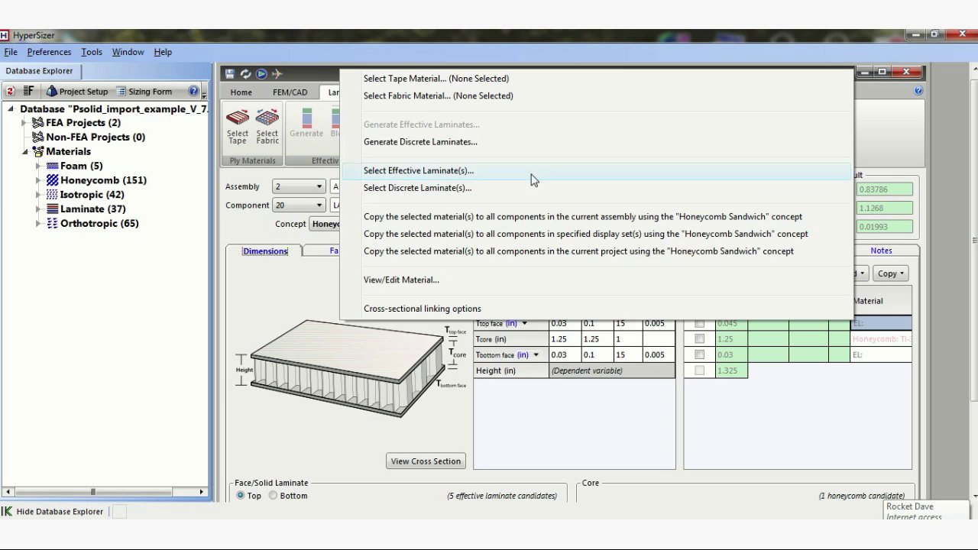
# Step: Set the top face to the four IM7/977-2 (20% 45) effective laminates across the whole assembly
pyautogui.click(531, 173)
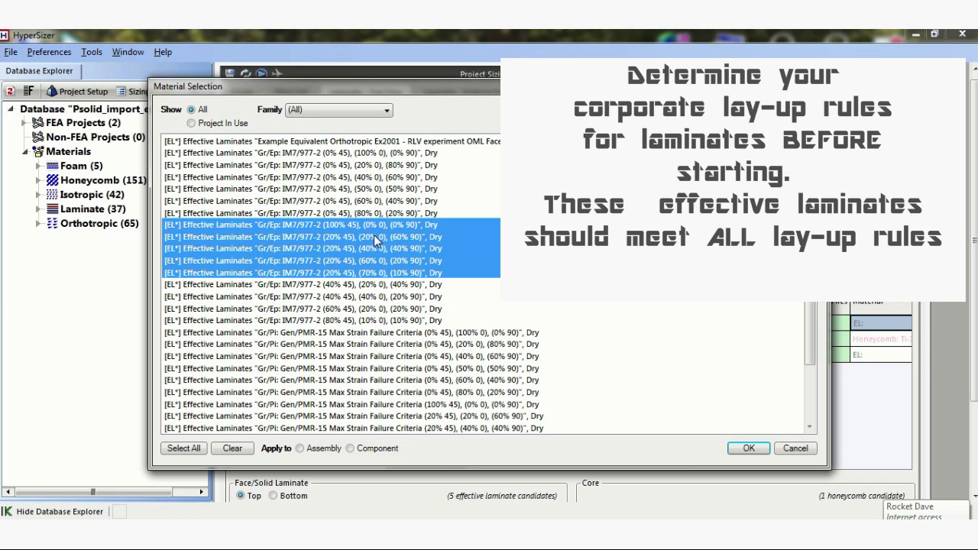
pyautogui.click(374, 237)
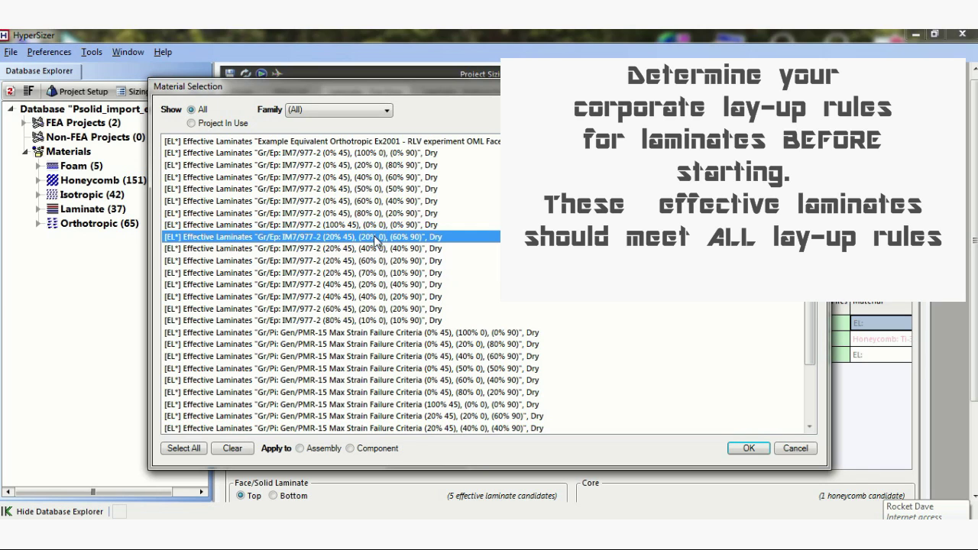
pyautogui.keyDown('shift'); pyautogui.click(374, 276); pyautogui.keyUp('shift')
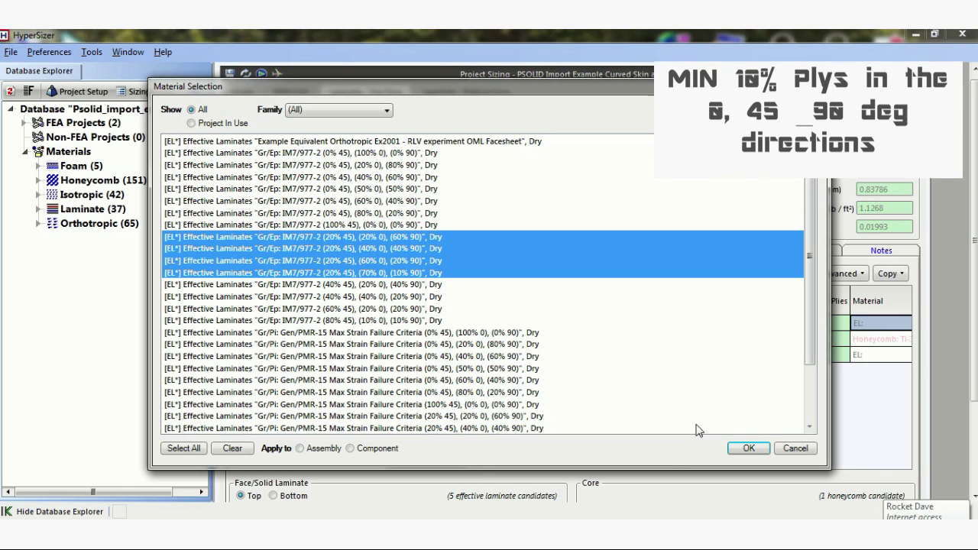
pyautogui.click(300, 448)
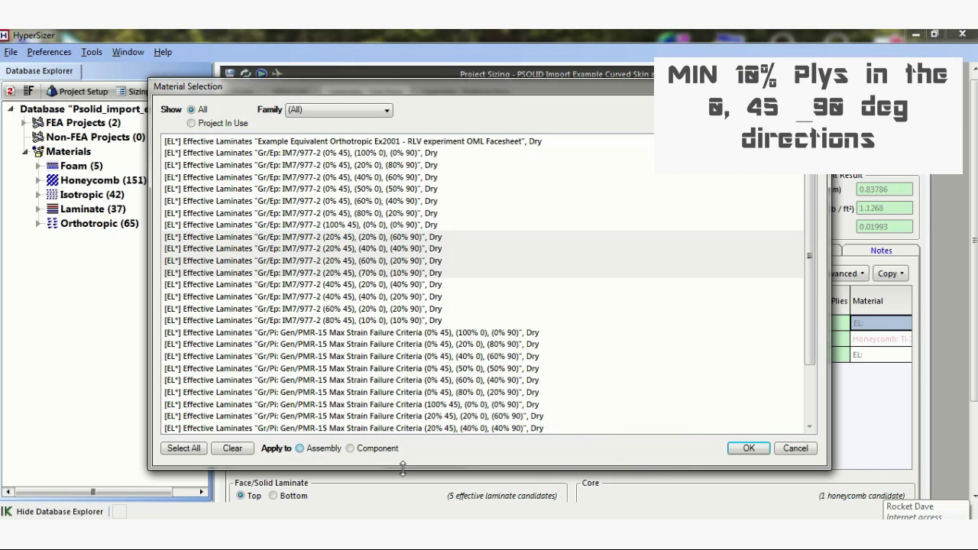
pyautogui.click(750, 448)
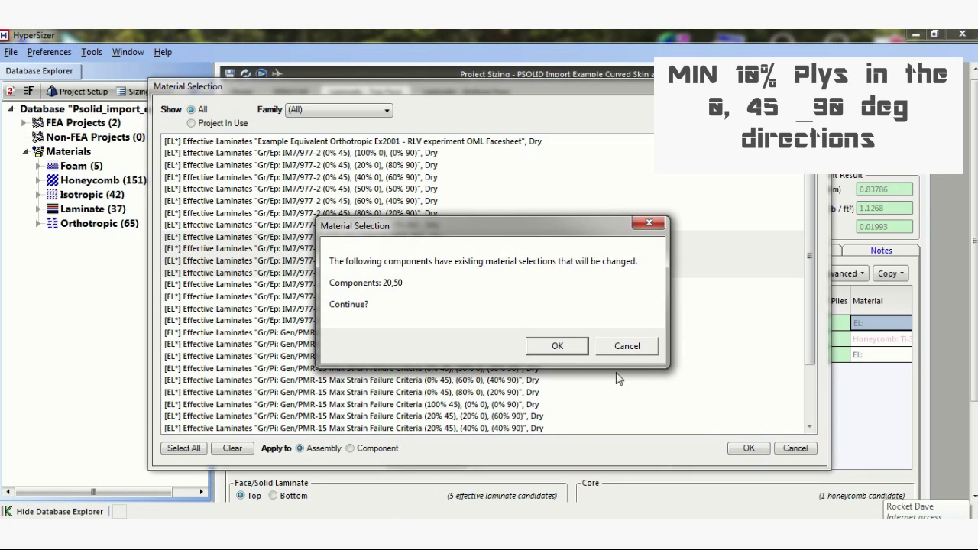
pyautogui.click(556, 346)
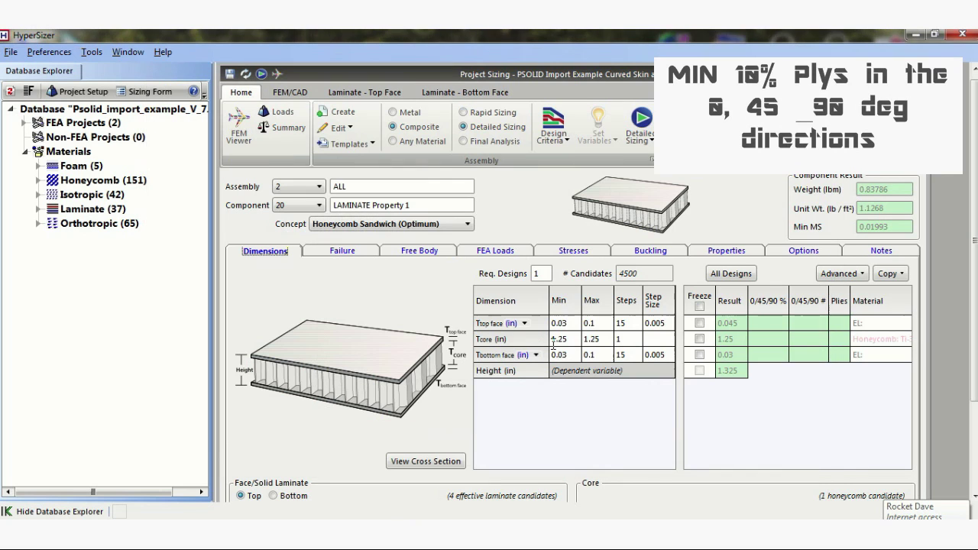
# Step: Set the bottom face to the same four (20% 45) effective laminates across the assembly
pyautogui.rightClick(865, 355)
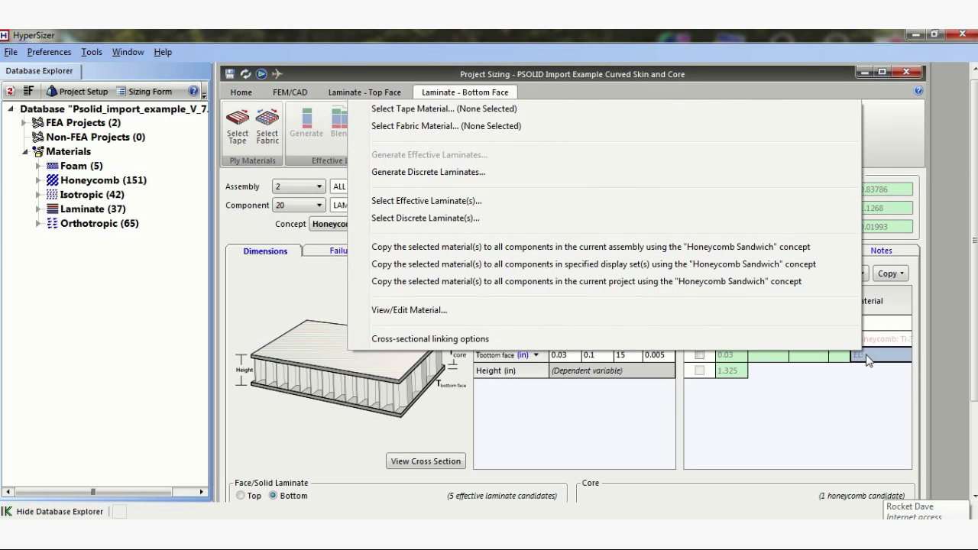
pyautogui.click(598, 206)
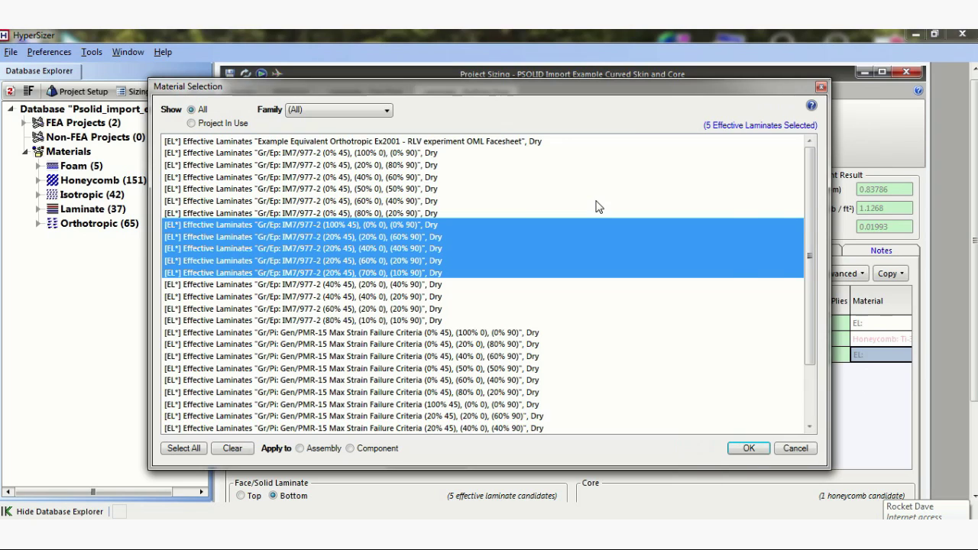
pyautogui.click(434, 238)
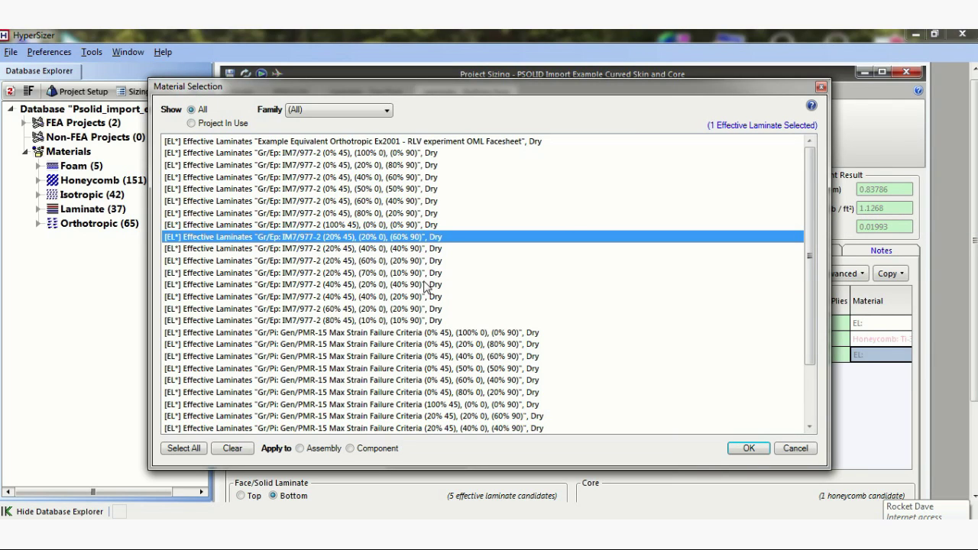
pyautogui.keyDown('shift'); pyautogui.click(426, 273); pyautogui.keyUp('shift')
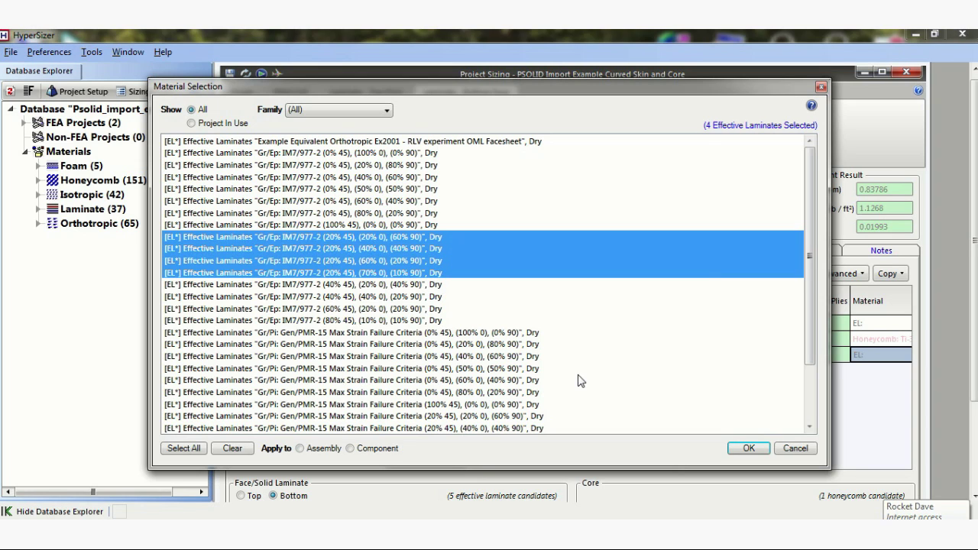
pyautogui.click(300, 449)
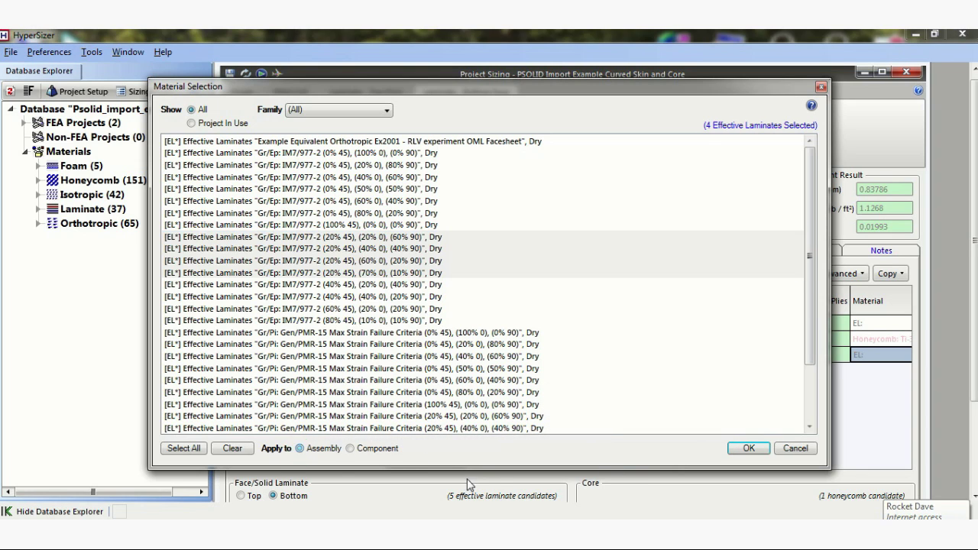
pyautogui.click(738, 451)
pyautogui.click(575, 348)
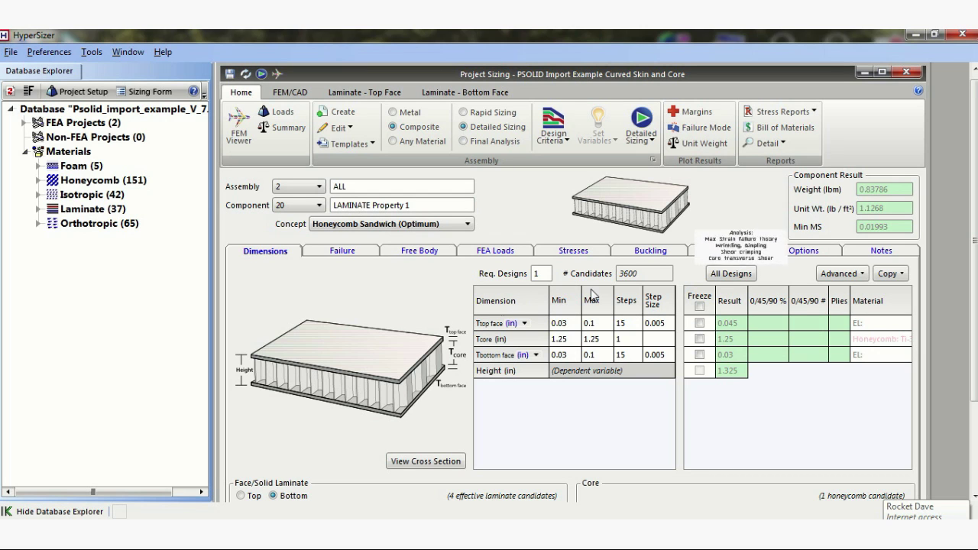
# Step: Show only selected failure analyses sorted by margin, led by bottom-face Max Strain at 0.01993
pyautogui.click(355, 253)
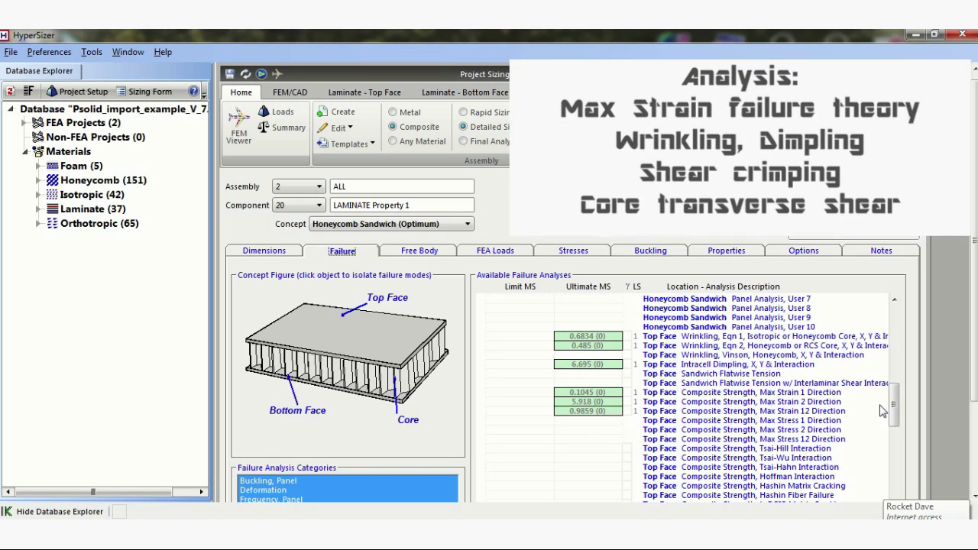
pyautogui.moveTo(895, 412); pyautogui.dragTo(895, 436)
pyautogui.moveTo(974, 380); pyautogui.dragTo(974, 482)
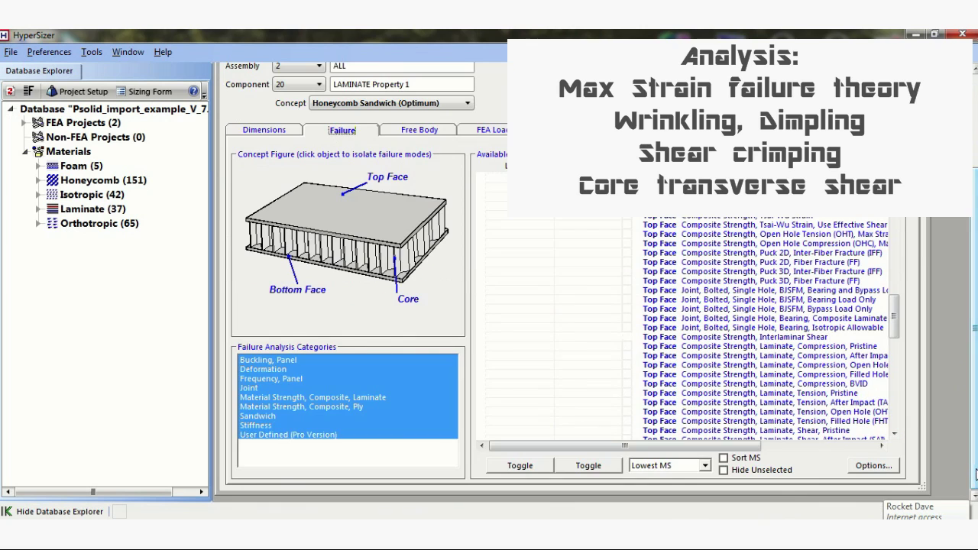
pyautogui.click(723, 470)
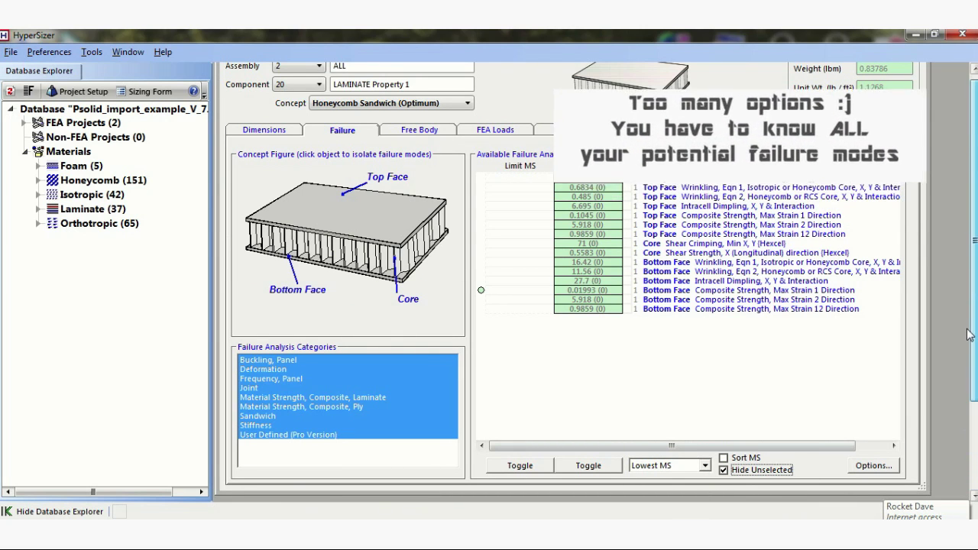
pyautogui.scroll(3, 974, 387)
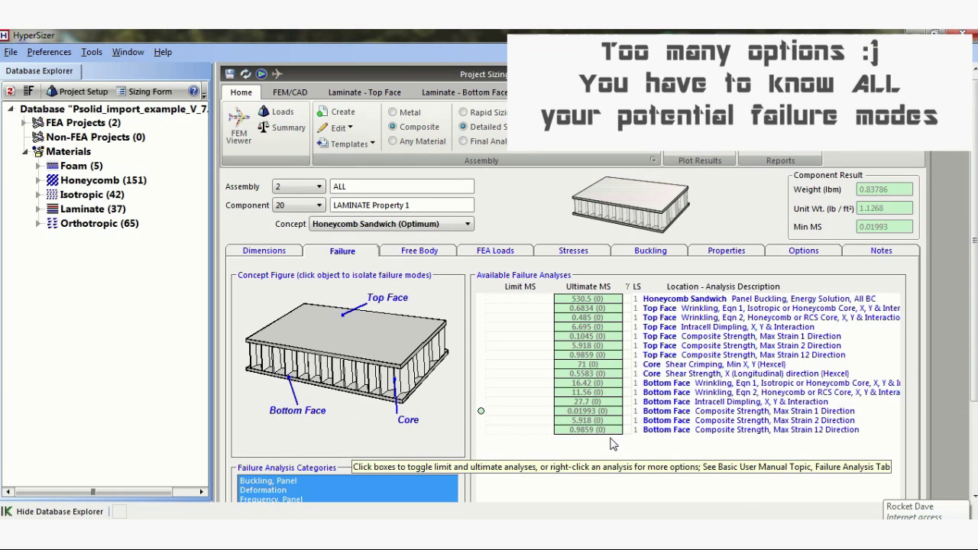
pyautogui.scroll(-3, 904, 444)
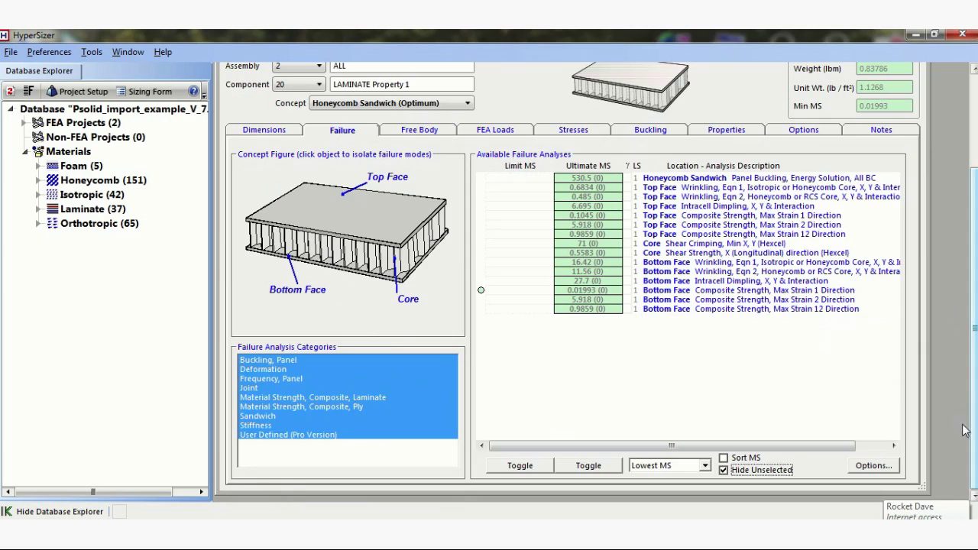
pyautogui.click(723, 458)
pyautogui.scroll(3, 957, 336)
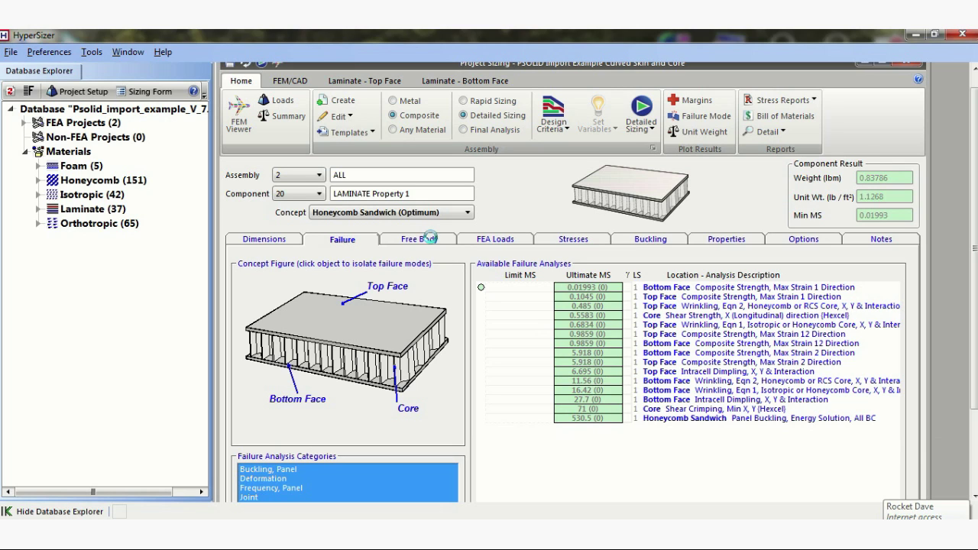
# Step: Review component 20's free body load inputs and its free body diagram output
pyautogui.click(432, 243)
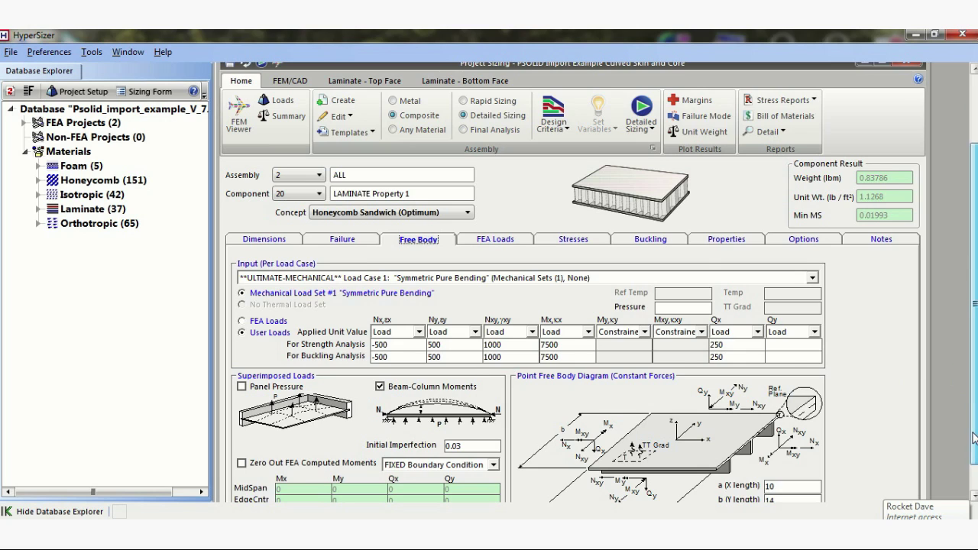
pyautogui.click(974, 457)
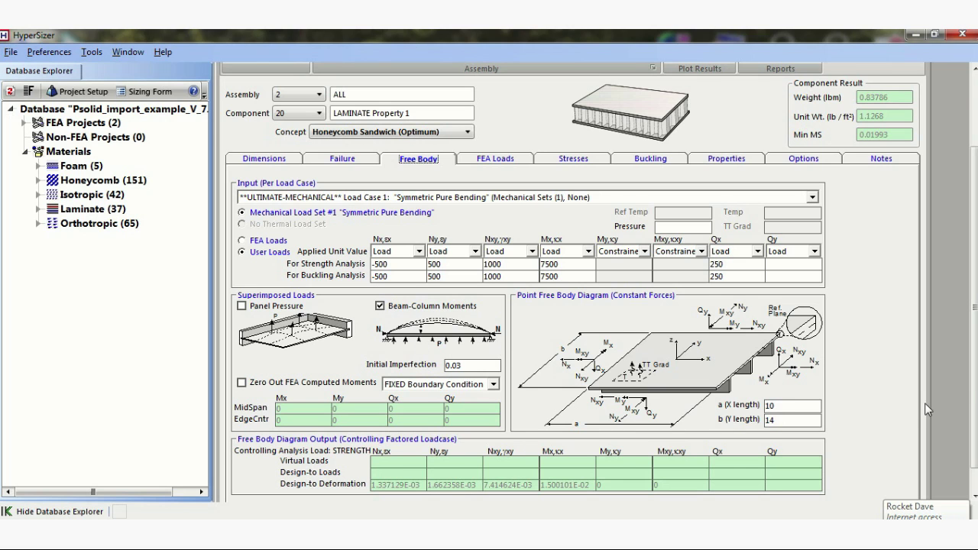
pyautogui.scroll(1, 972, 305)
pyautogui.click(495, 217)
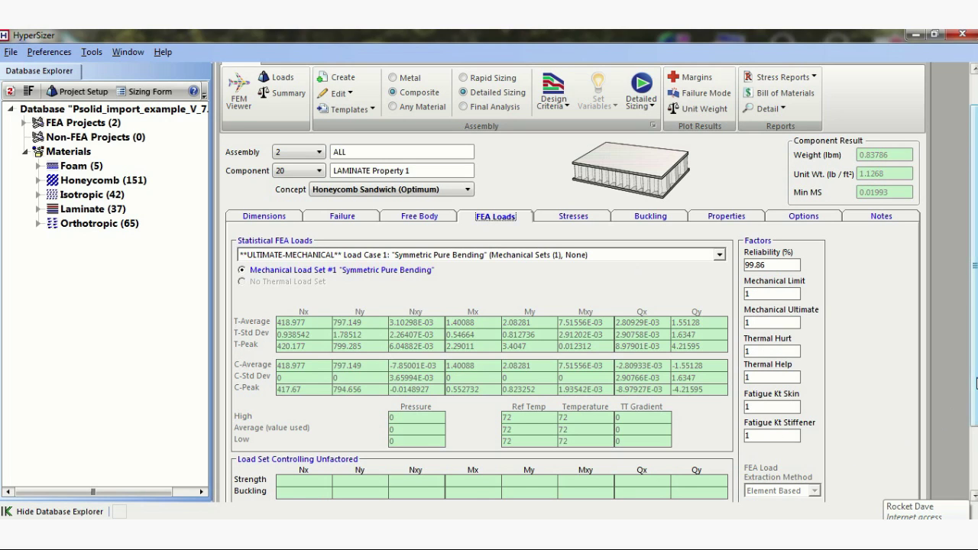
pyautogui.scroll(-1, 896, 452)
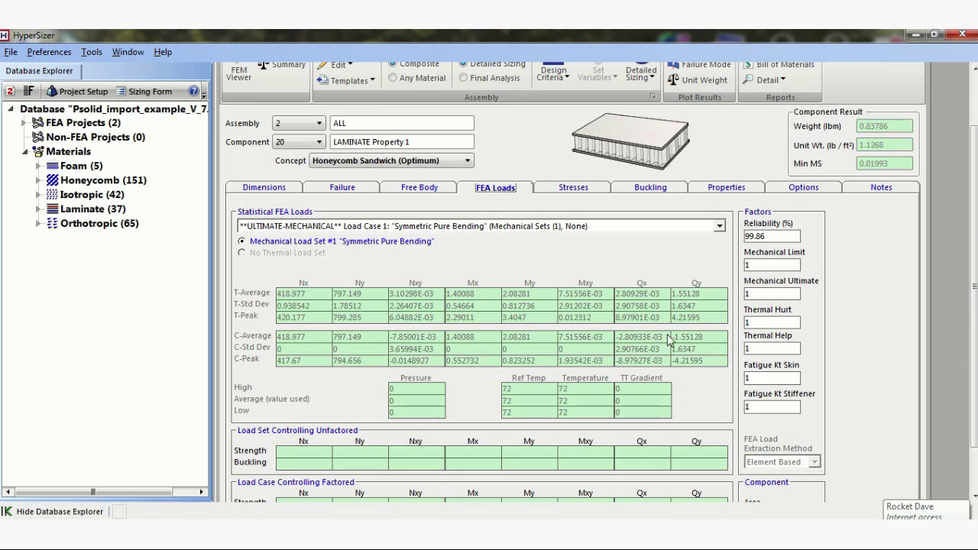
# Step: Look over component 20's stress results and buckling settings
pyautogui.click(581, 191)
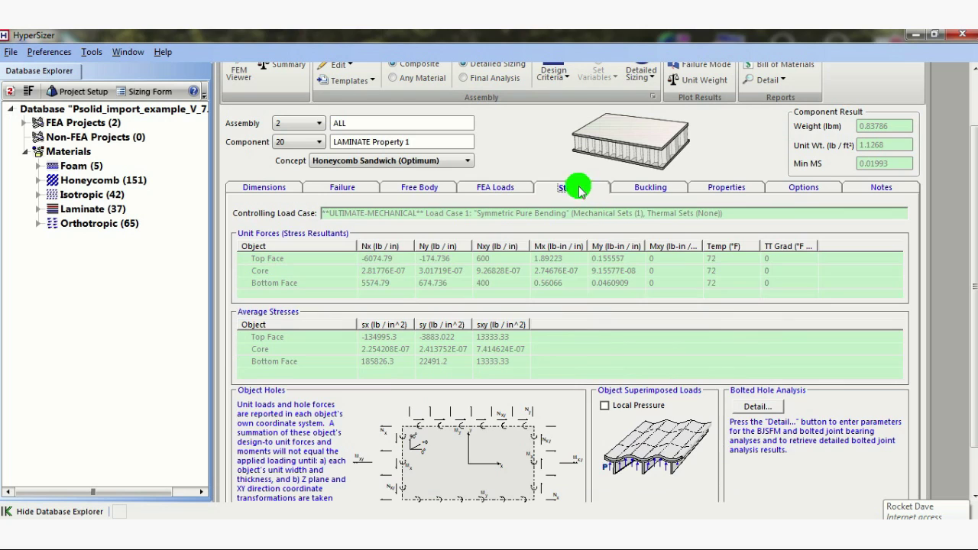
pyautogui.click(639, 191)
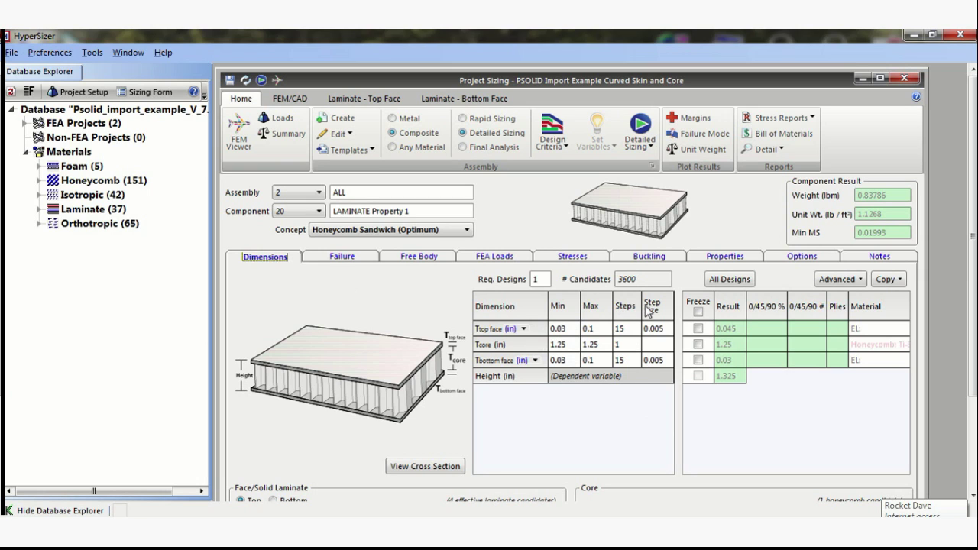
# Step: Run Detailed Sizing on component 20, check both face laminate candidate lists, and view failure results
pyautogui.click(640, 144)
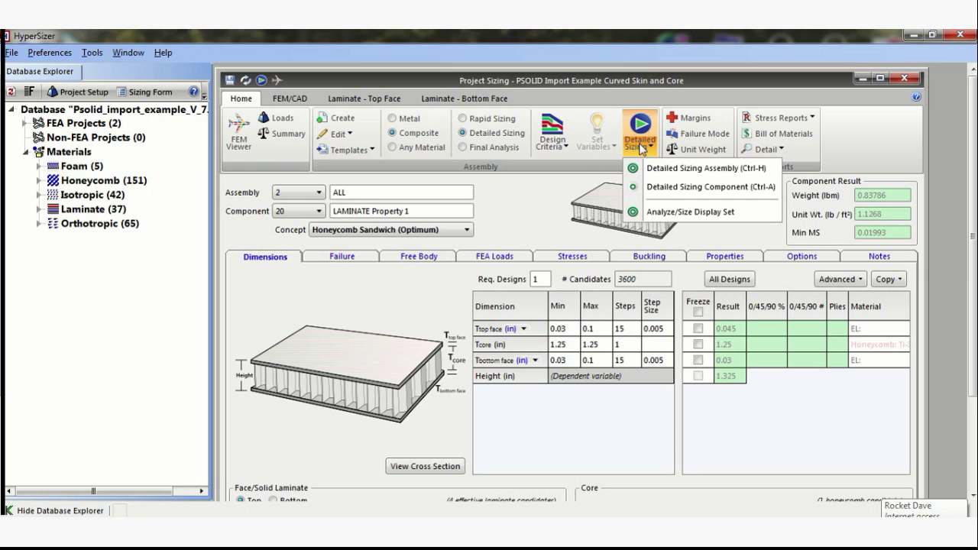
pyautogui.click(663, 191)
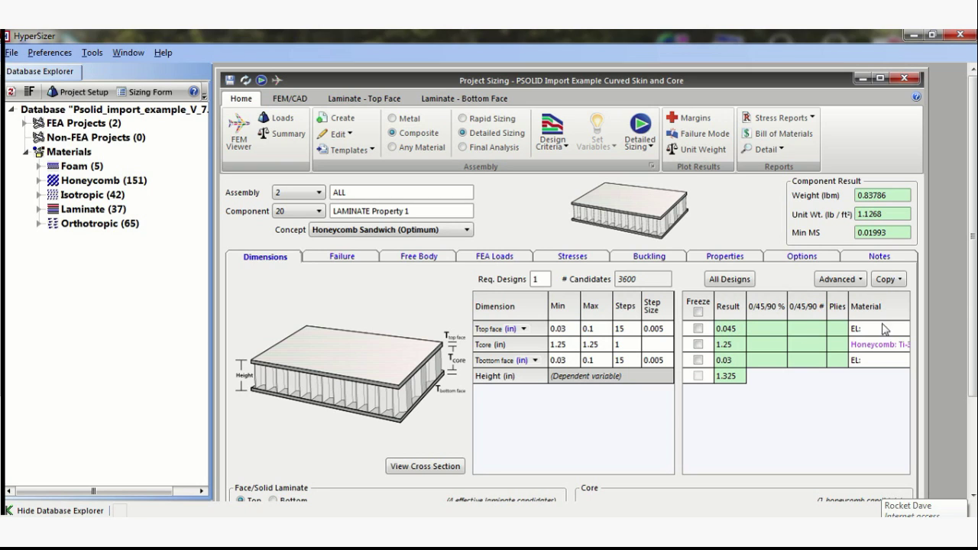
pyautogui.moveTo(972, 305); pyautogui.dragTo(973, 327)
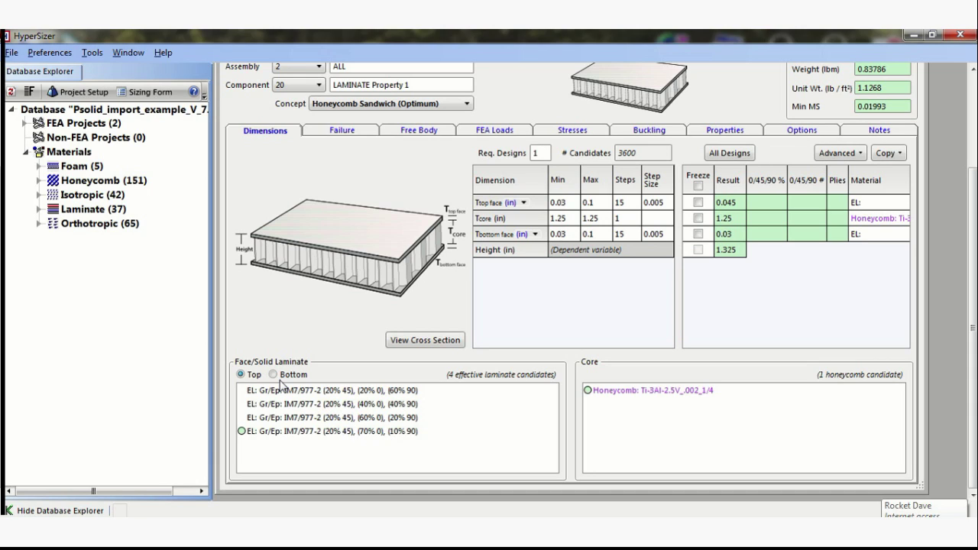
pyautogui.click(274, 375)
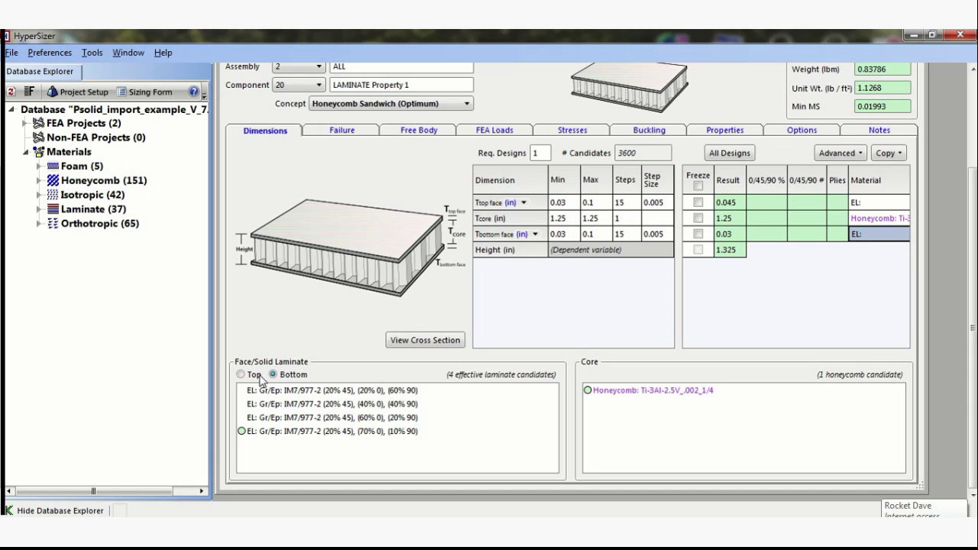
pyautogui.click(241, 375)
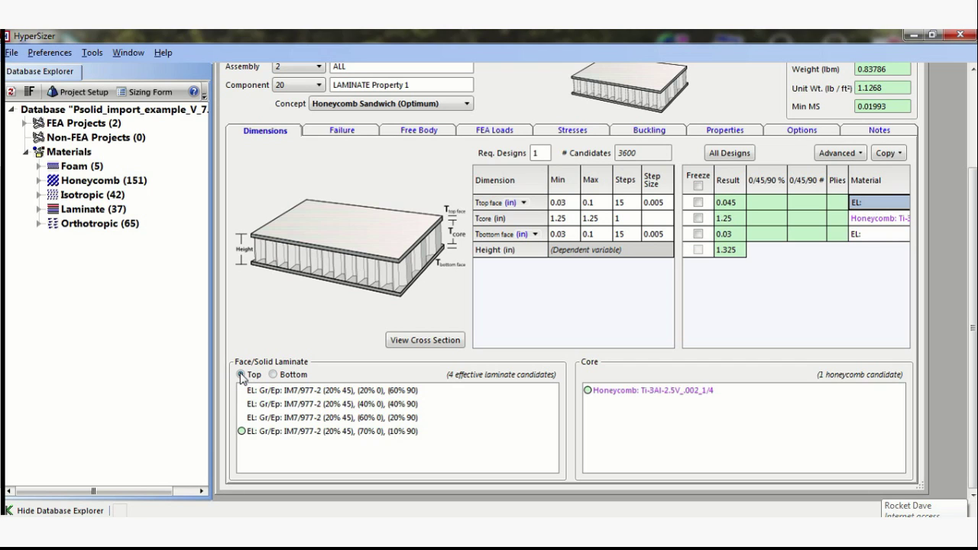
pyautogui.click(340, 132)
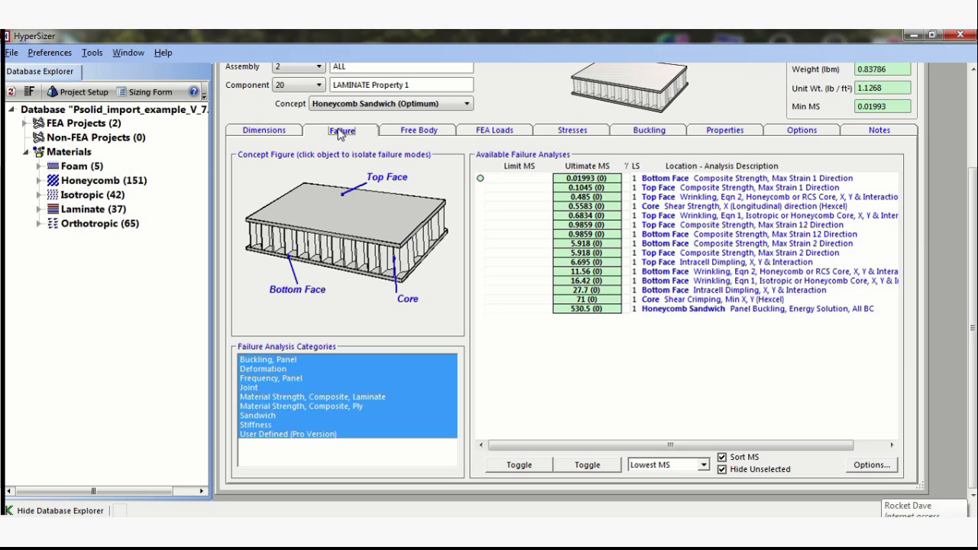
# Step: Inspect the lowest-margin bottom face failure, FEA loads and free body pages, then return to Dimensions
pyautogui.click(550, 179)
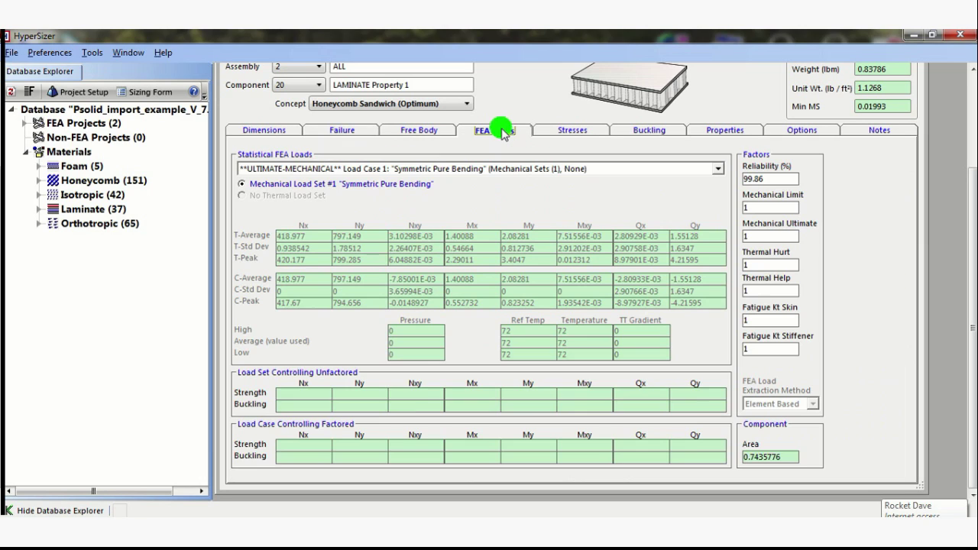
pyautogui.click(502, 130)
pyautogui.click(429, 132)
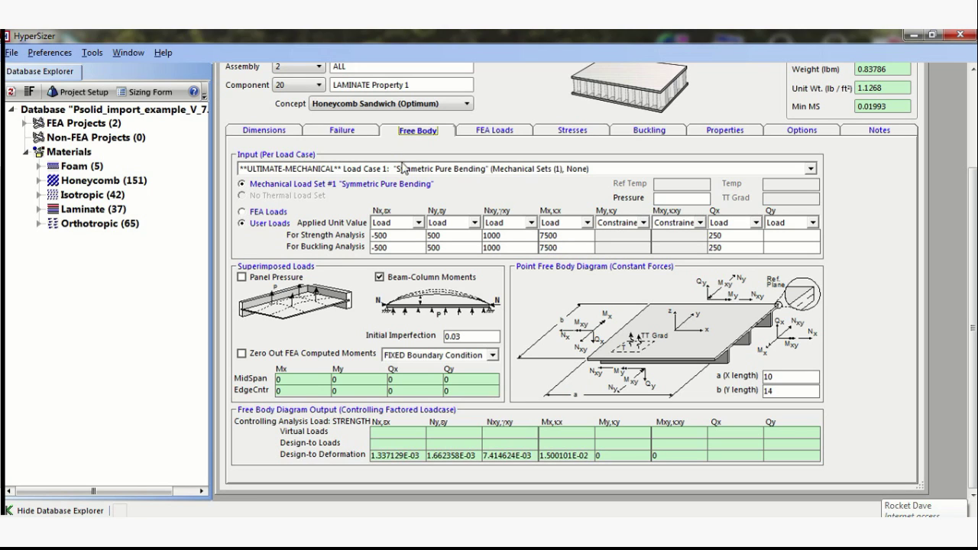
pyautogui.click(353, 133)
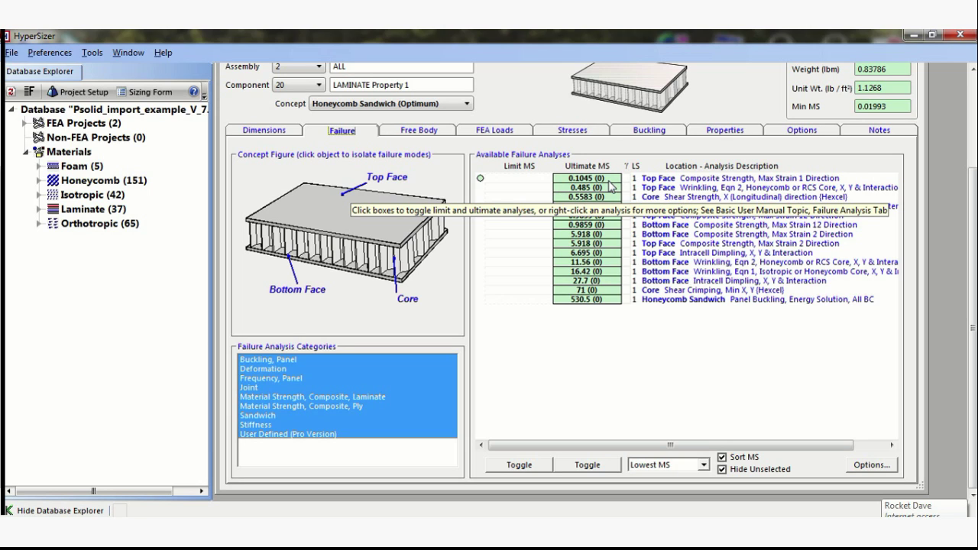
pyautogui.click(291, 133)
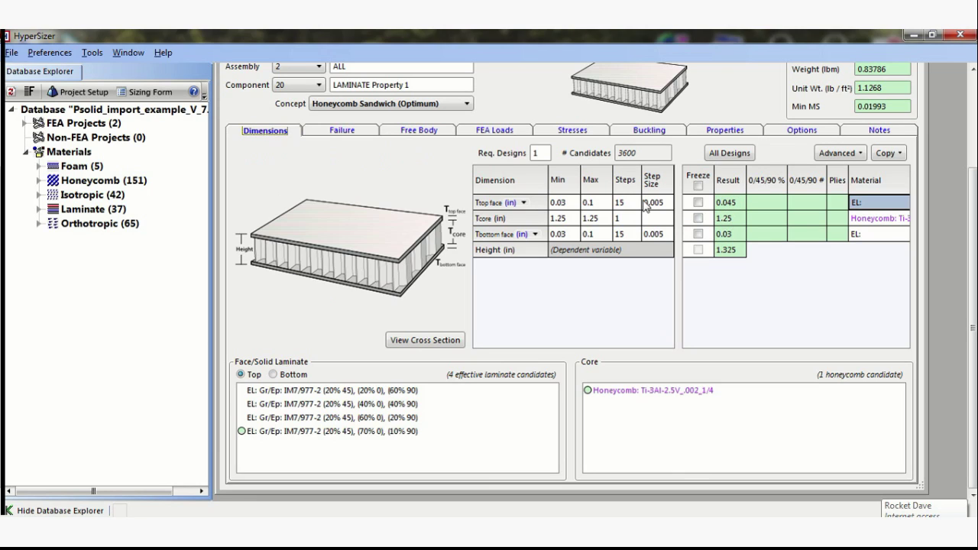
# Step: Change the required designs count to 3
pyautogui.click(534, 153)
pyautogui.doubleClick(532, 156)
pyautogui.write('3')
pyautogui.click(970, 260)
pyautogui.moveTo(971, 251); pyautogui.dragTo(970, 177)
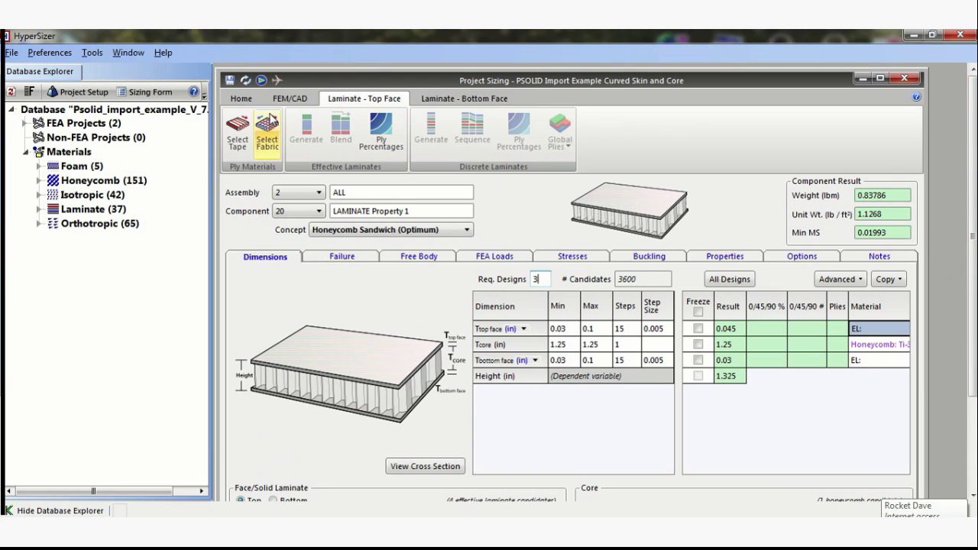
# Step: Re-run Detailed Sizing on component 20, raising the minimum margin to 0.1056
pyautogui.click(240, 101)
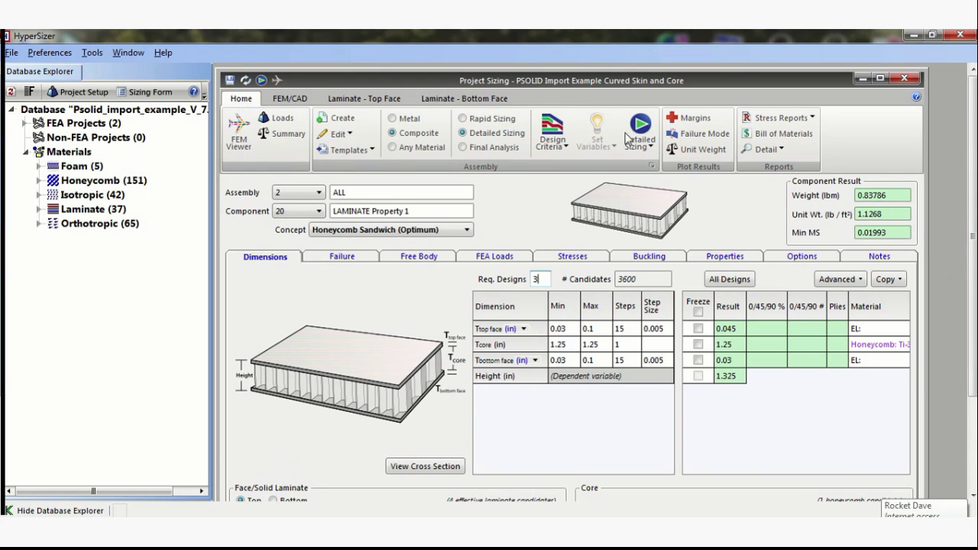
pyautogui.click(642, 145)
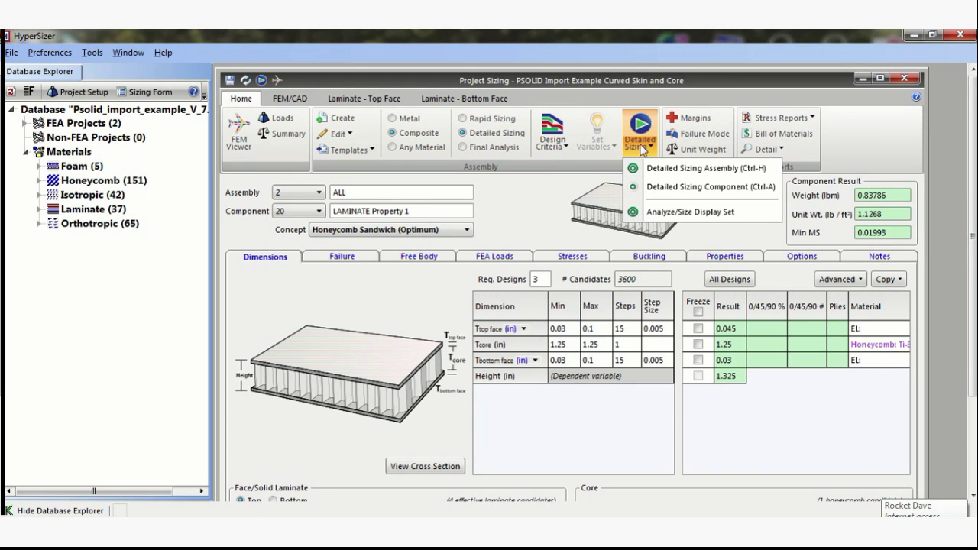
pyautogui.click(665, 186)
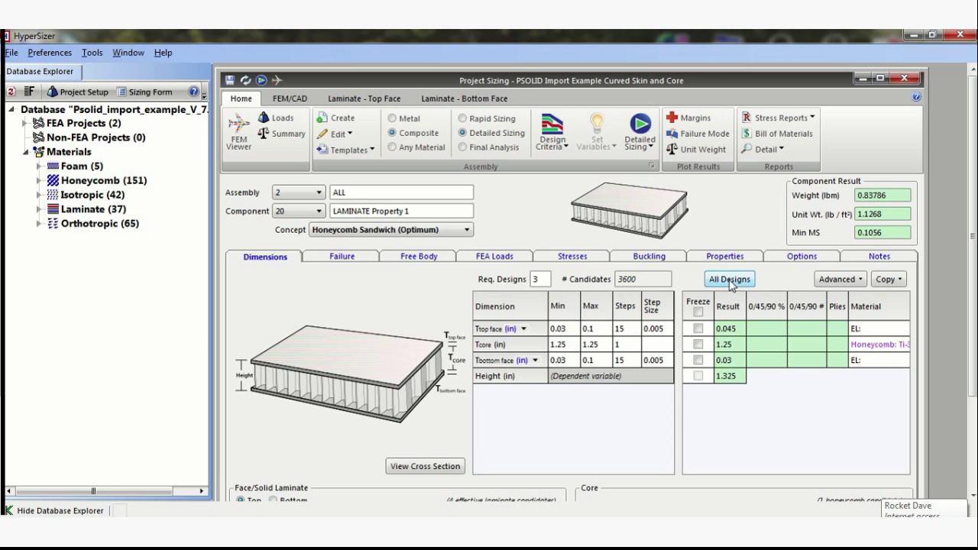
# Step: Open the All Designs list showing design 1 at 1.1268 lb/ft² and move it higher up
pyautogui.click(729, 281)
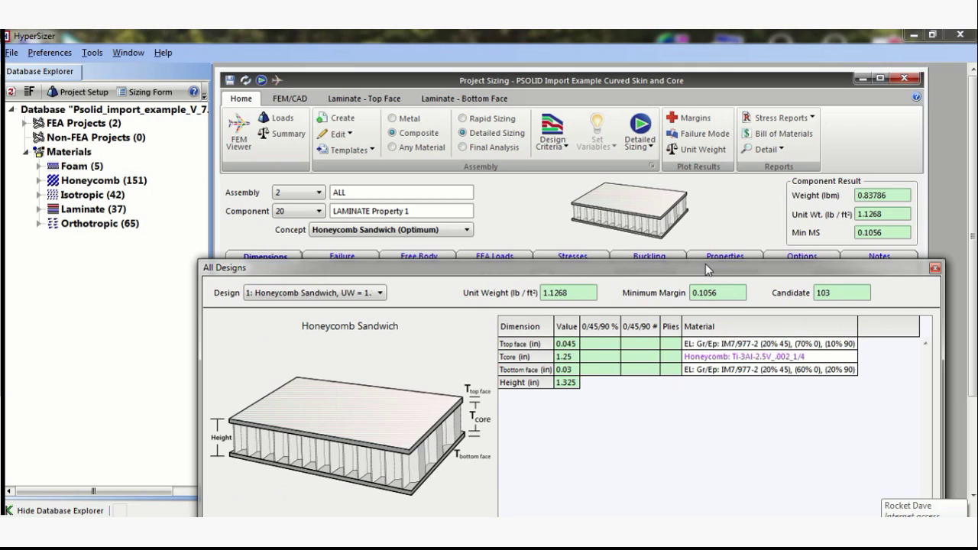
pyautogui.moveTo(707, 269); pyautogui.dragTo(676, 134)
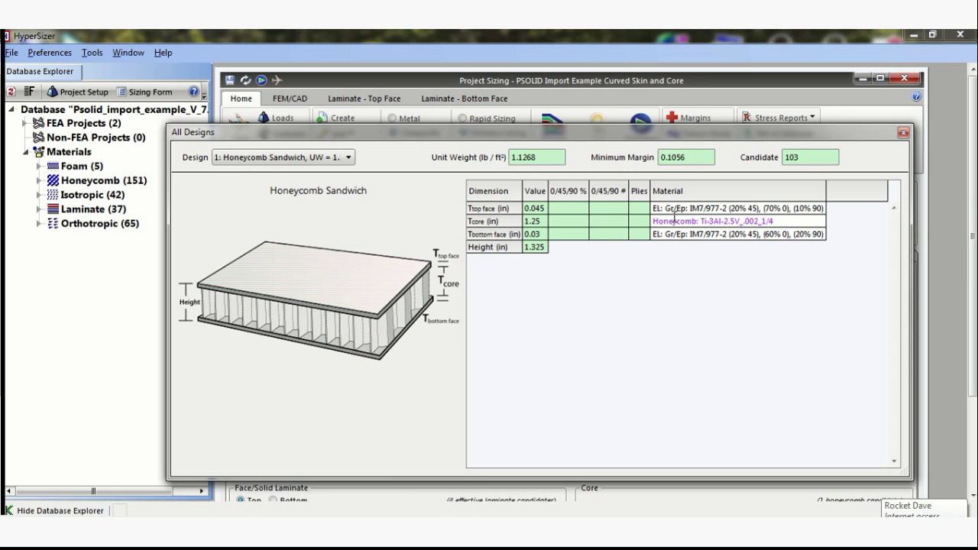
# Step: View design 2, then design 3, then design 2 again (unit weight 1.1678, margin 0.22)
pyautogui.click(349, 157)
pyautogui.click(347, 181)
pyautogui.click(348, 158)
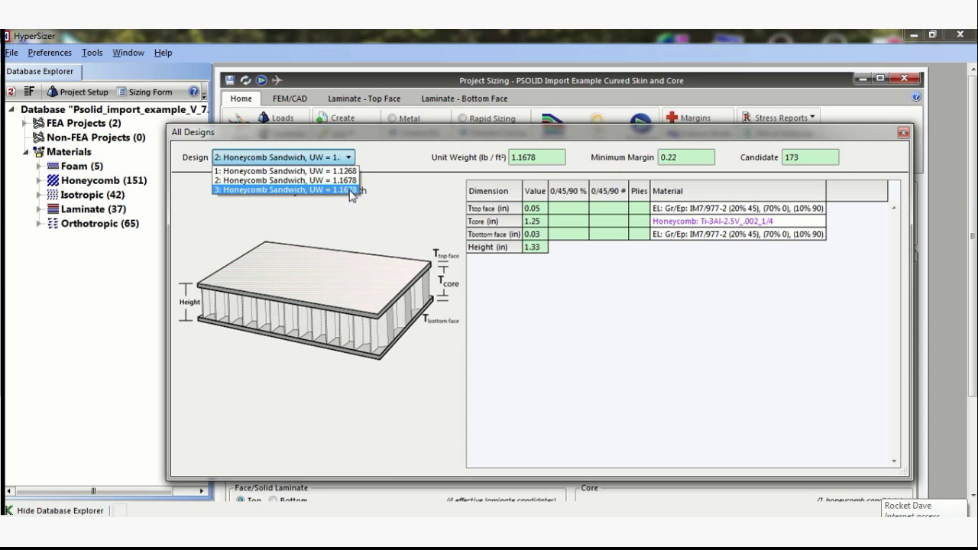
pyautogui.click(350, 191)
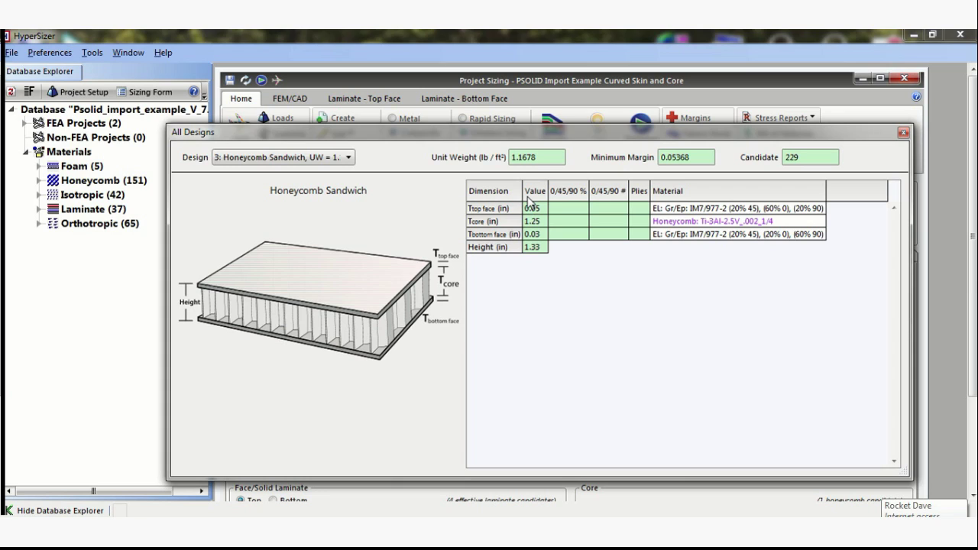
pyautogui.click(349, 157)
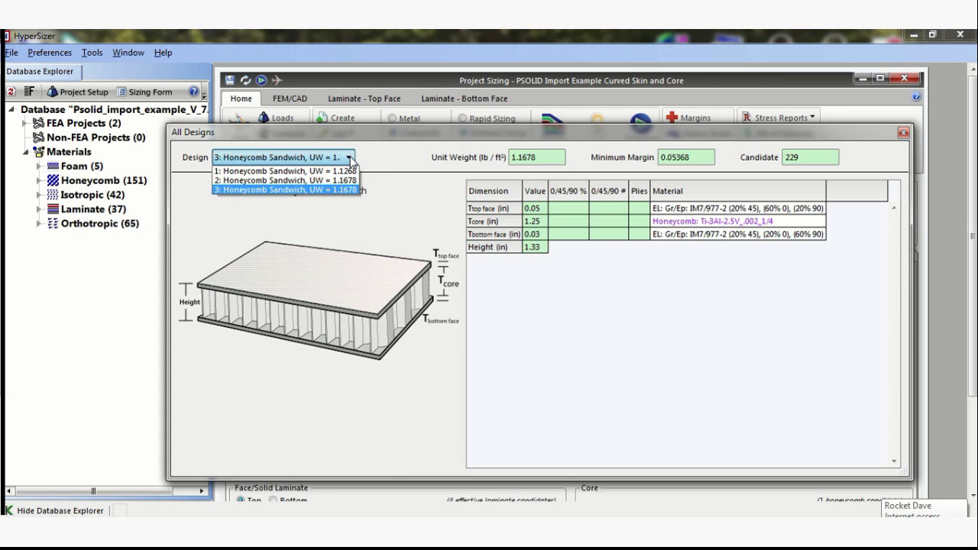
pyautogui.click(344, 181)
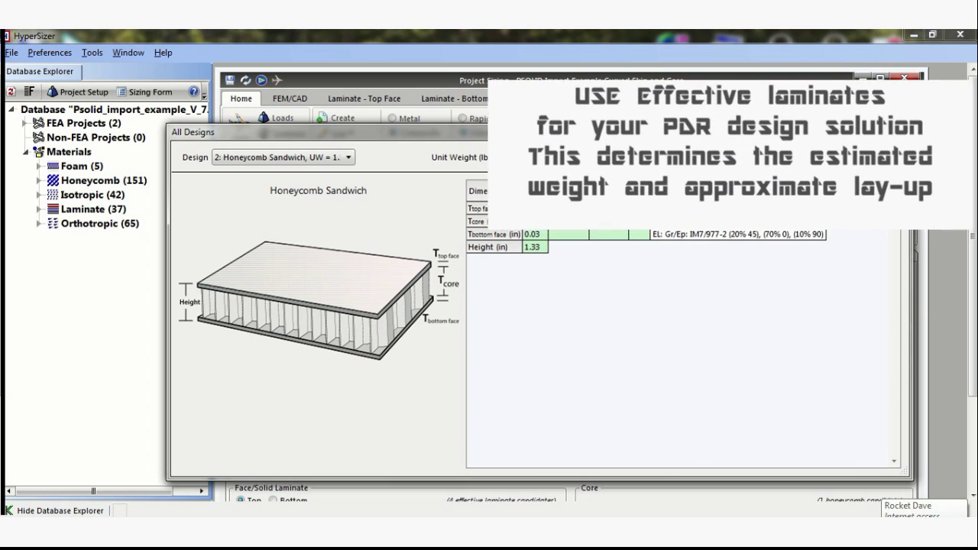
# Step: Close the All Designs dialog to return to component 20's dimensions page
pyautogui.press('Escape')
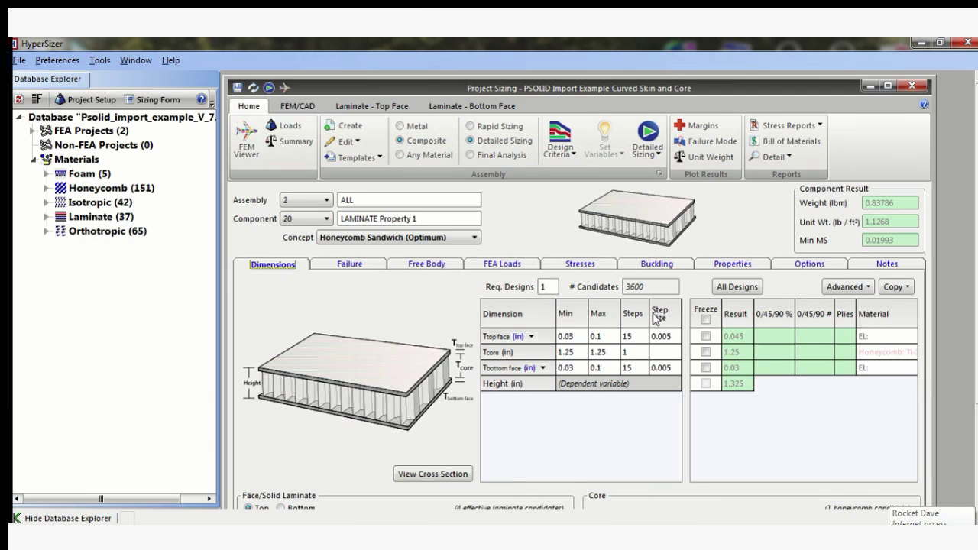
# Step: Run Detailed Sizing Component on component 20 alone
pyautogui.click(648, 149)
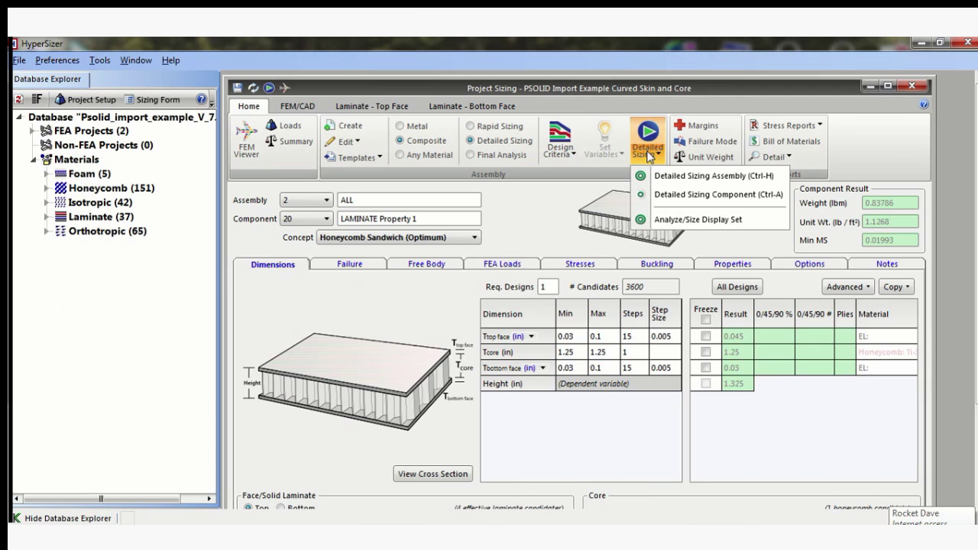
pyautogui.click(671, 198)
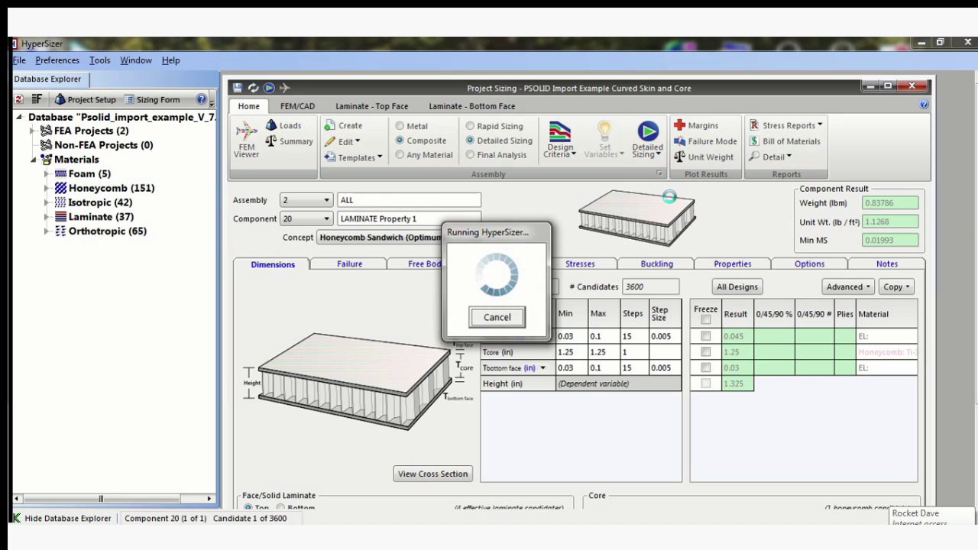